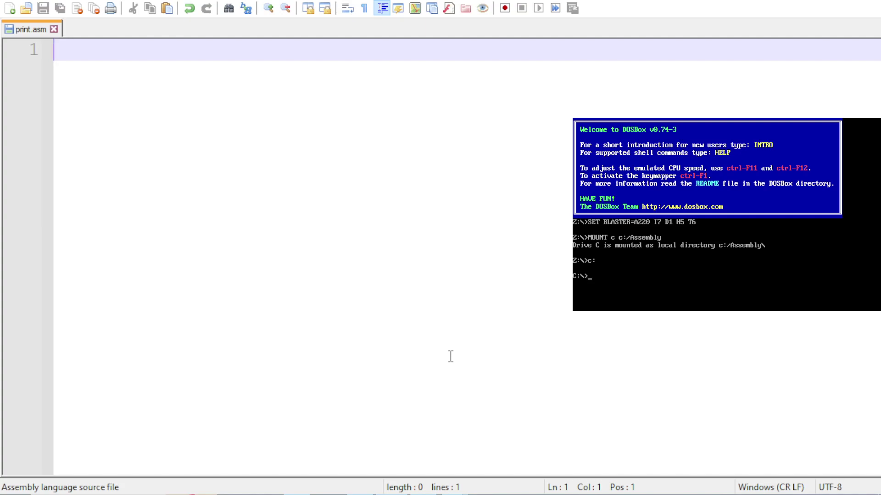
pyautogui.write('bits ')
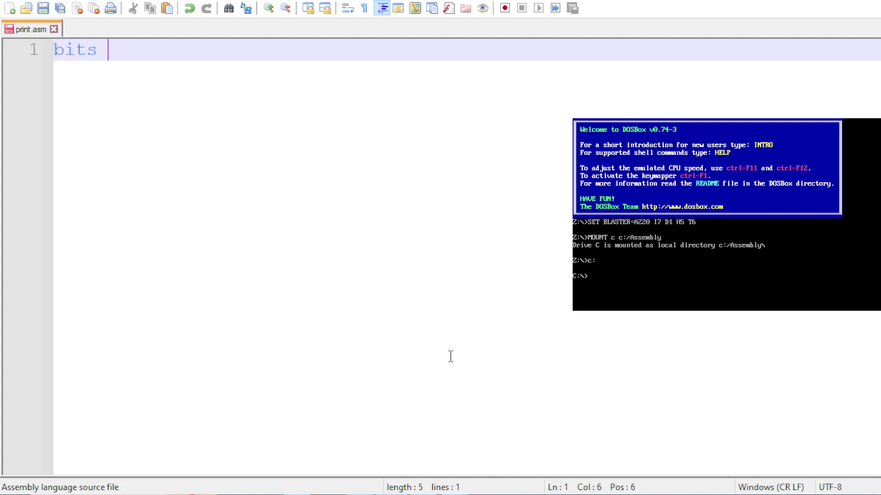
pyautogui.write('16')
# Write 'bits 16', 'org 100h', 'section .data' and 'section .code' with blank lines between them
pyautogui.press('Return')
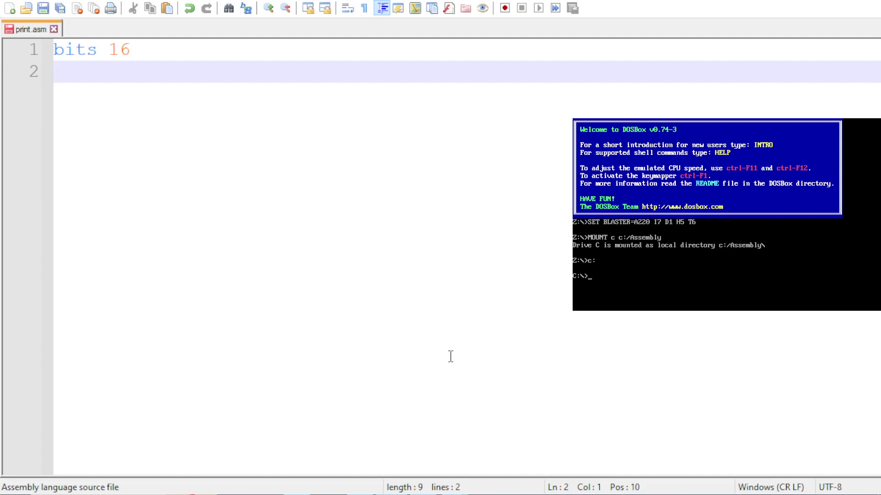
pyautogui.write('org ')
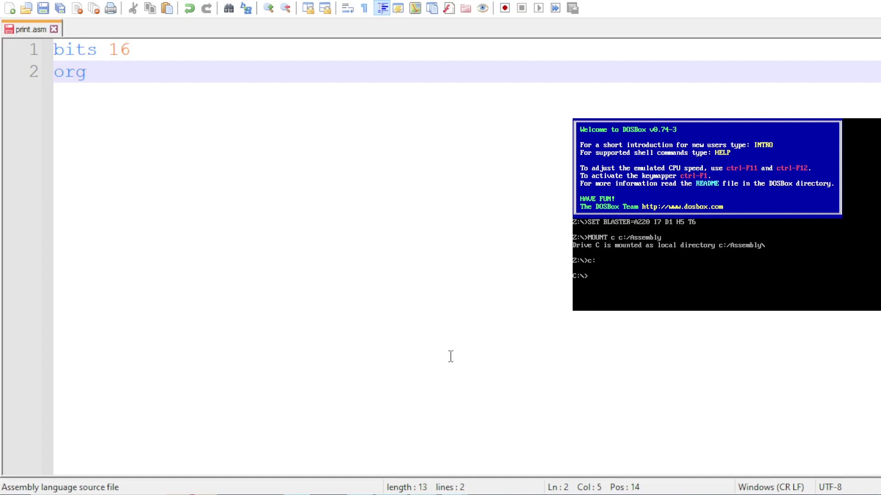
pyautogui.write('100h')
pyautogui.press('Return')
pyautogui.press('Return')
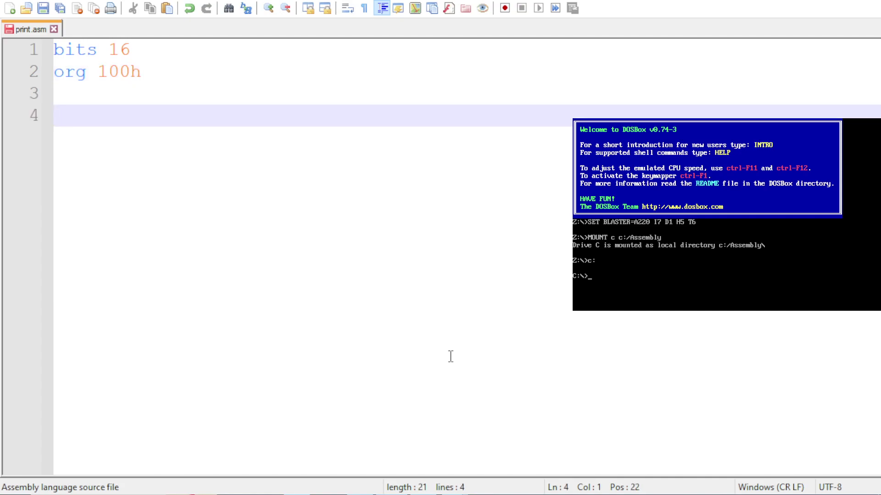
pyautogui.write('sectio')
pyautogui.write('n .')
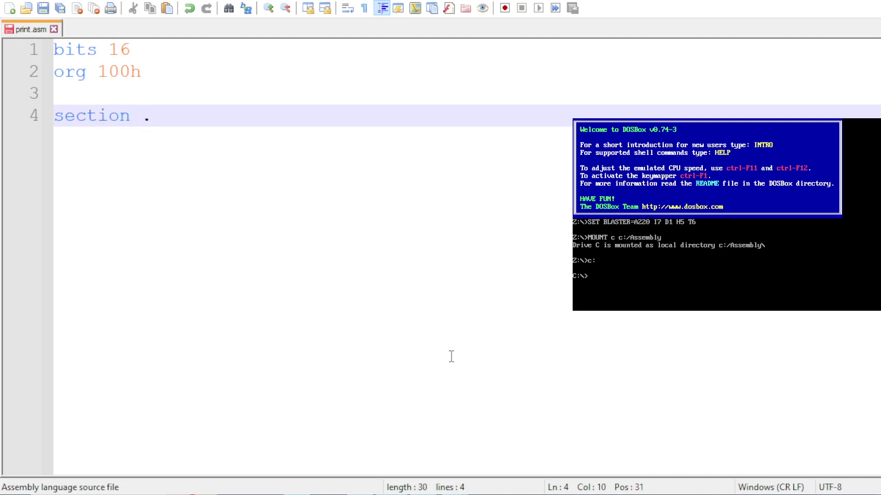
pyautogui.write('d')
pyautogui.write('ata')
pyautogui.press('Return')
pyautogui.press('Return')
pyautogui.write('se')
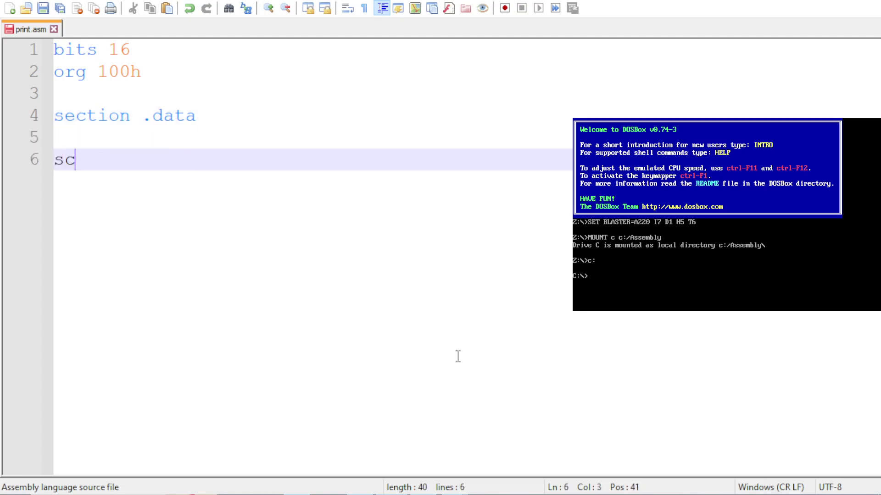
pyautogui.write('ction .')
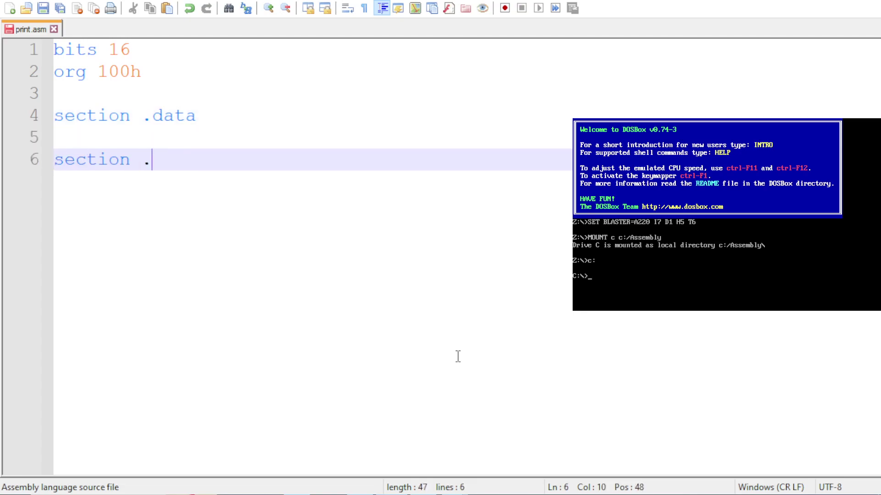
pyautogui.write('code')
pyautogui.press('Return')
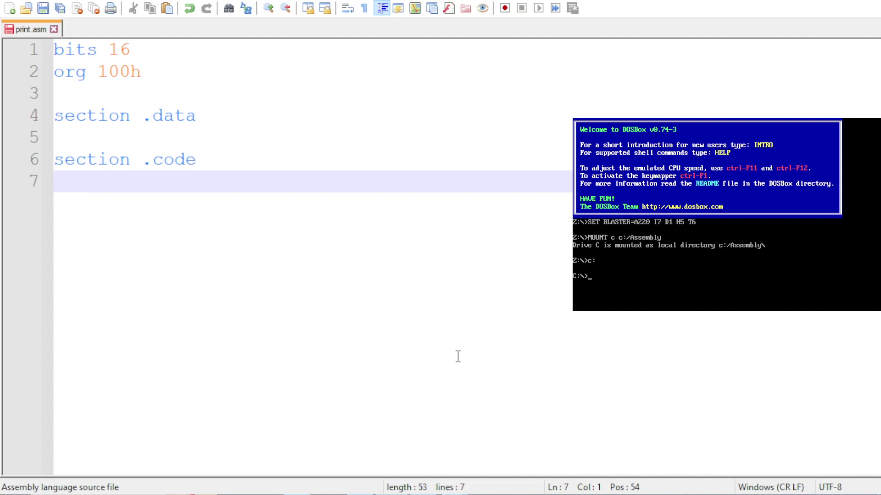
# Define variable1 below section .data as 'Hello World!', 0ah, 0dh, '$'
pyautogui.press('Up')
pyautogui.press('Up')
pyautogui.press('Return')
pyautogui.press('Up')
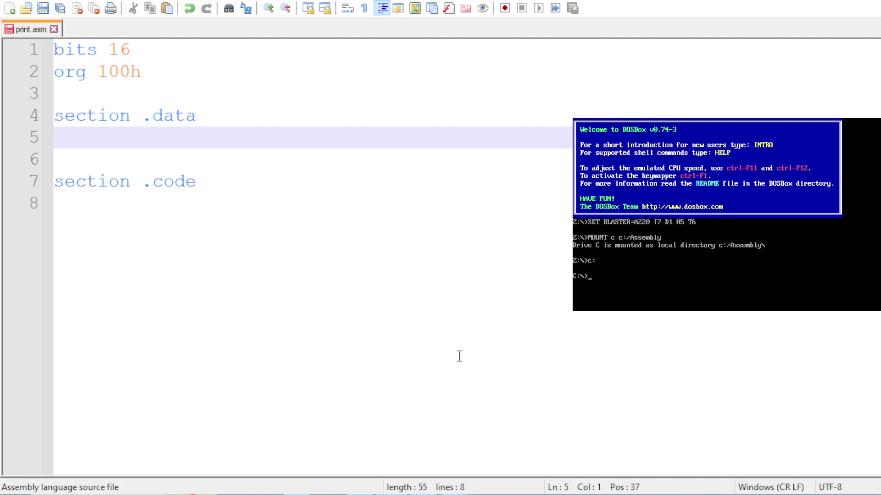
pyautogui.write('var')
pyautogui.write('iable')
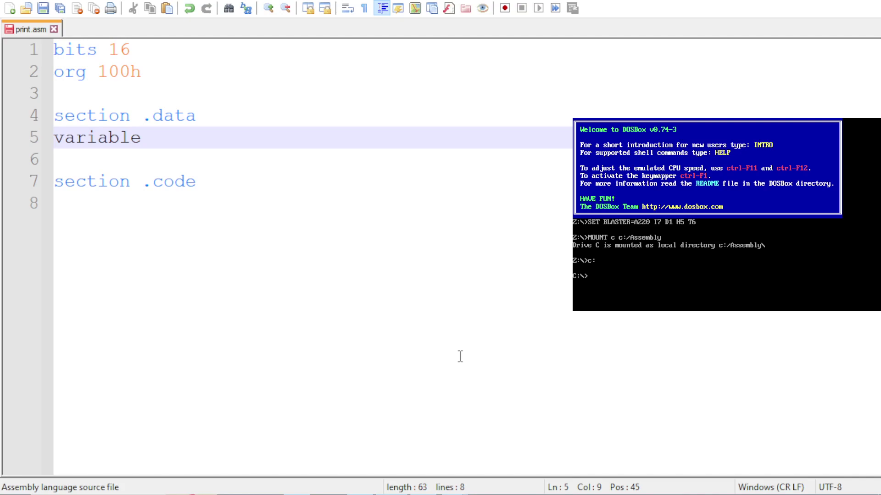
pyautogui.write('1: ')
pyautogui.write('db')
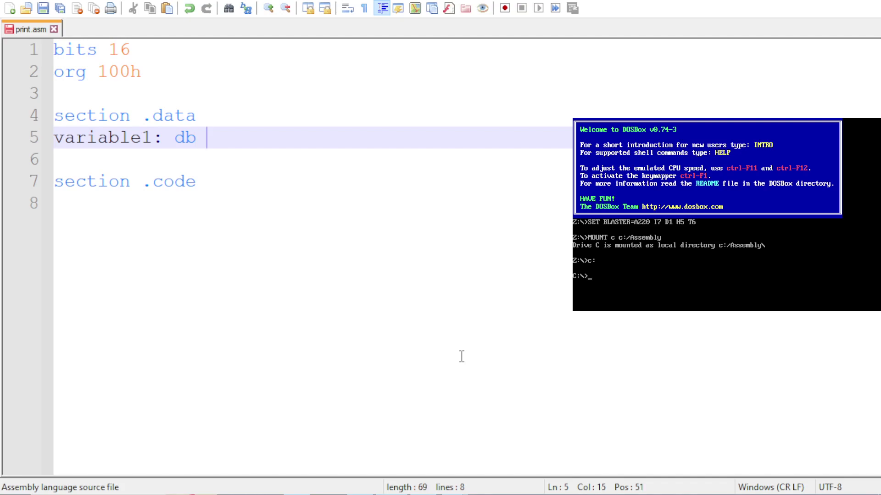
pyautogui.write(" '")
pyautogui.write('Hekl')
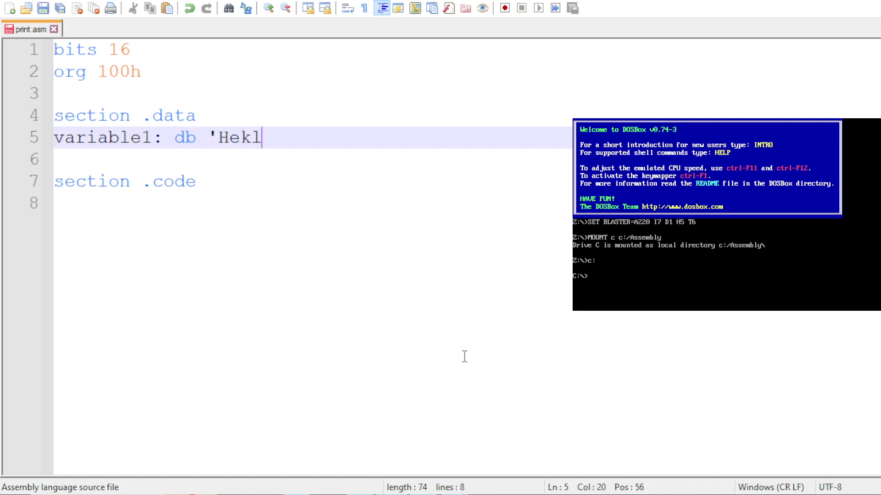
pyautogui.press('BackSpace')
pyautogui.press('BackSpace')
pyautogui.write('llow')
pyautogui.press('BackSpace')
pyautogui.write('World!')
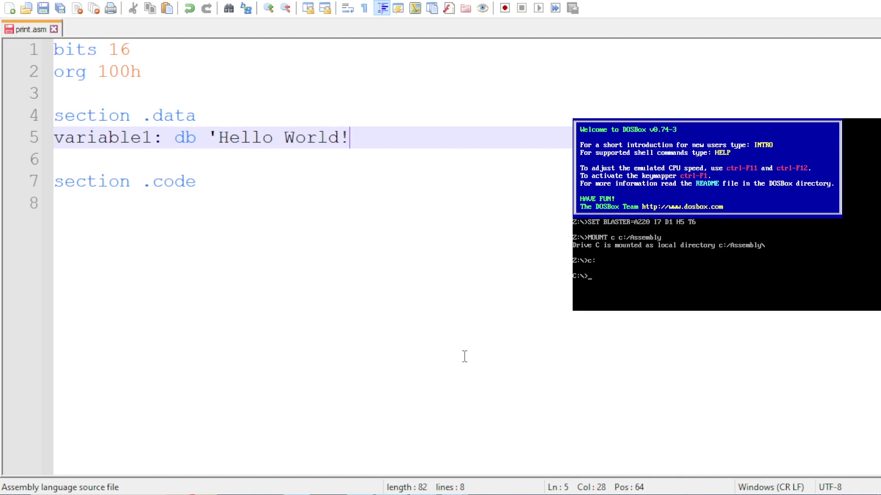
pyautogui.write("'")
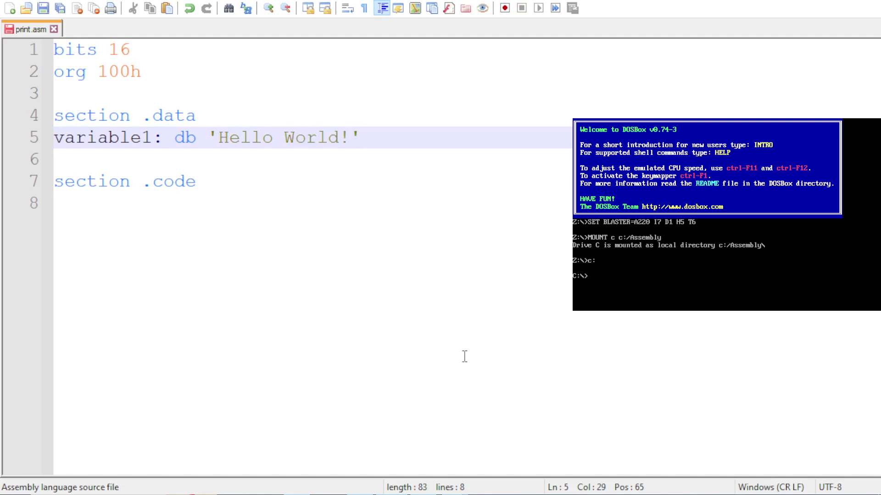
pyautogui.write(', 0ah')
pyautogui.write(' 0')
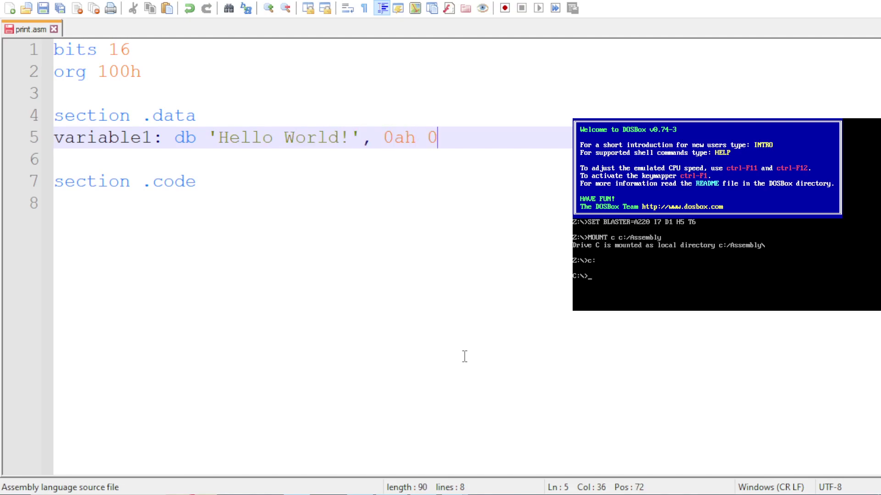
pyautogui.write('dh')
pyautogui.write(", '")
pyautogui.write('$')
pyautogui.write("'")
pyautogui.press('Left')
pyautogui.press('Left')
pyautogui.press('Left')
pyautogui.press('Left')
pyautogui.press('Left')
pyautogui.press('Left')
pyautogui.press('Left')
pyautogui.write(',')
pyautogui.press('Down')
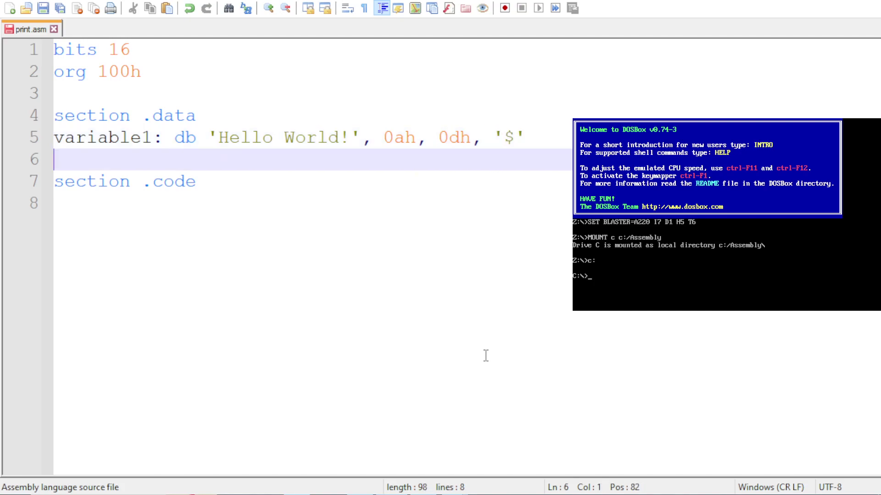
pyautogui.press('Down')
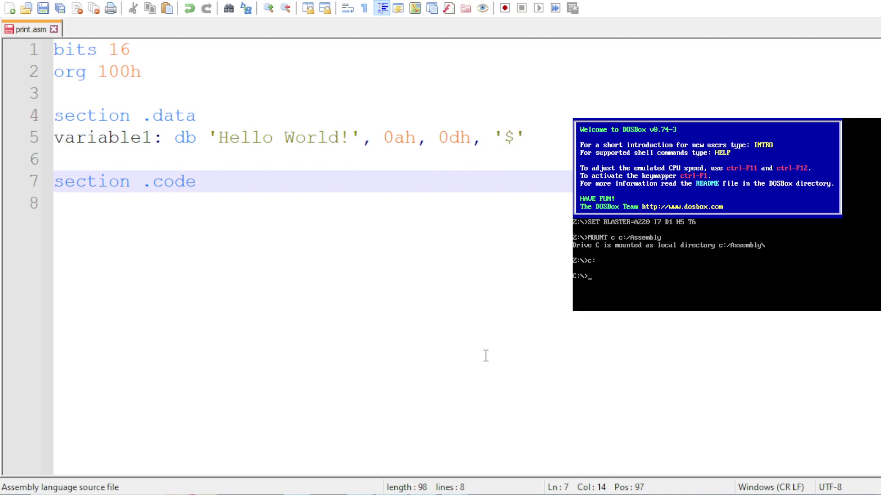
# Start the code section with a main: label and indented instructions up to mov dx, ax
pyautogui.press('Down')
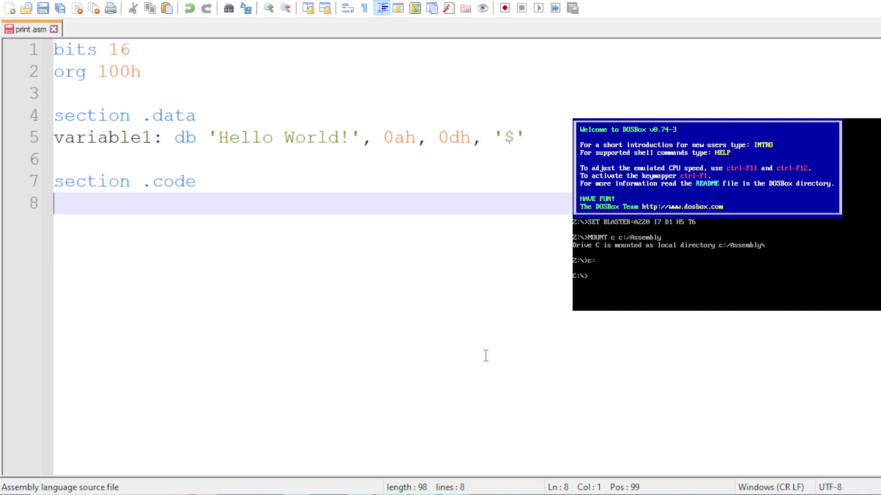
pyautogui.write('mov')
pyautogui.press('BackSpace')
pyautogui.press('BackSpace')
pyautogui.write('ain:')
pyautogui.press('Return')
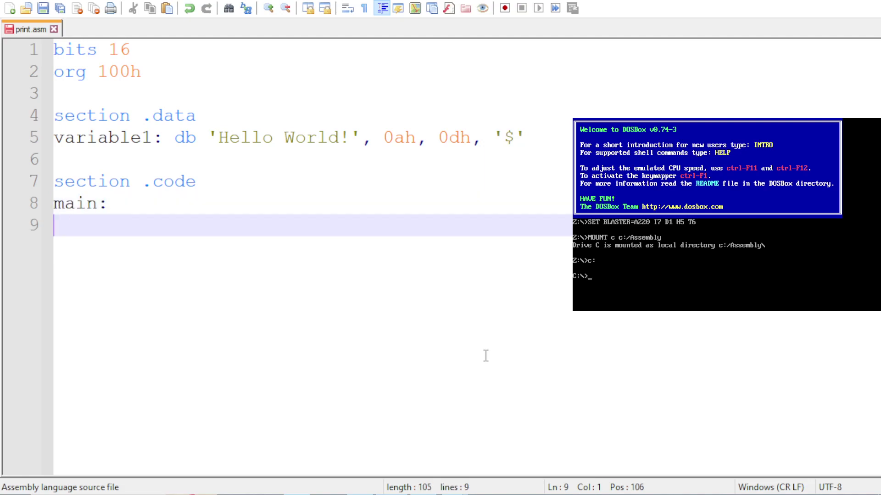
pyautogui.press('Tab')
pyautogui.write('mov ')
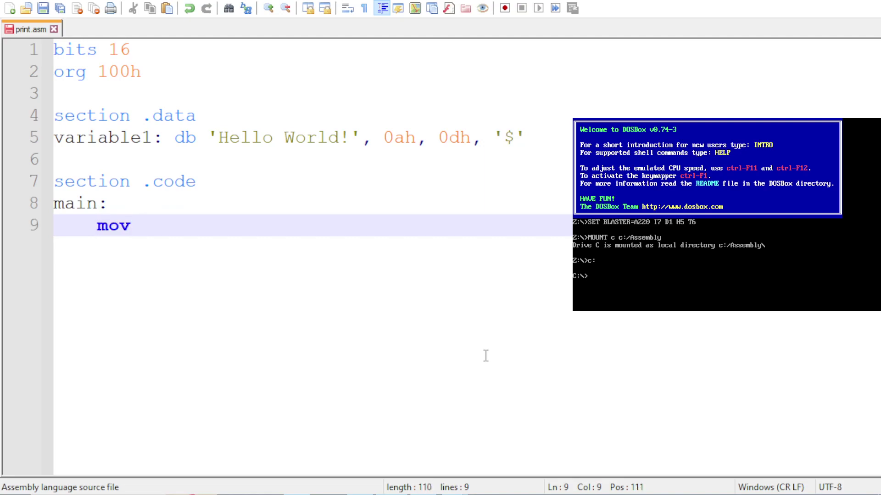
pyautogui.write('ax, v')
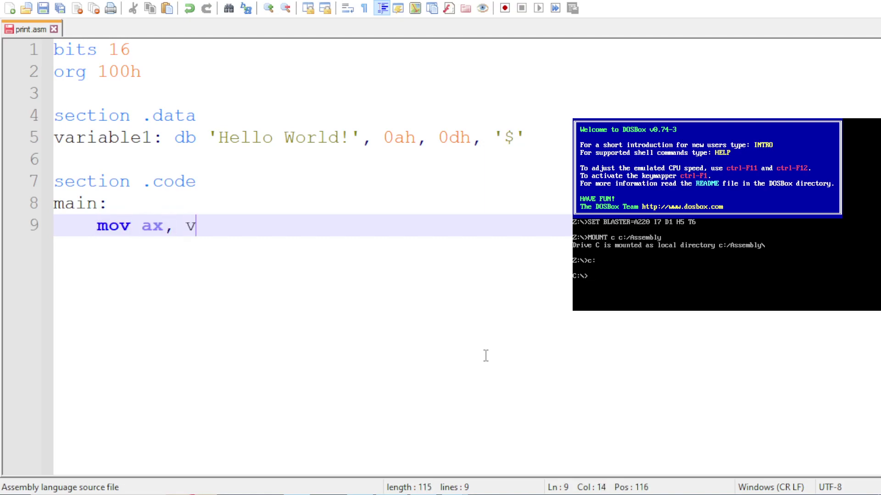
pyautogui.write('ariable1')
pyautogui.press('Return')
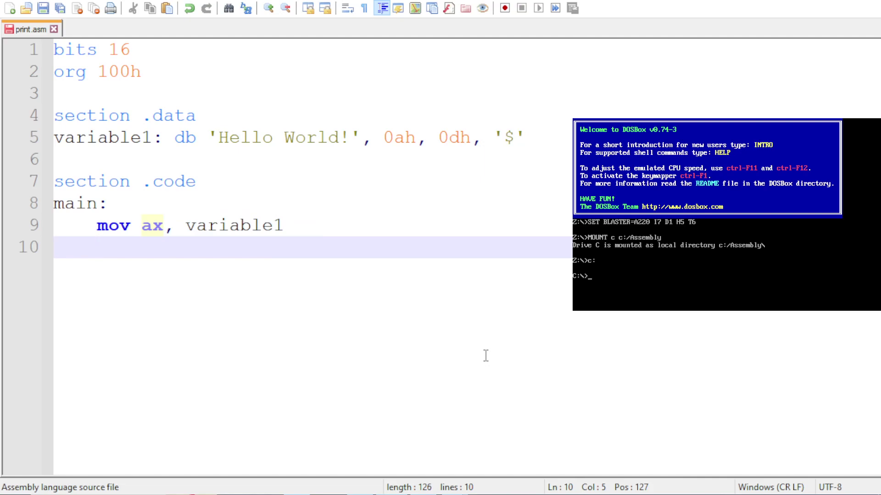
pyautogui.write('mov d')
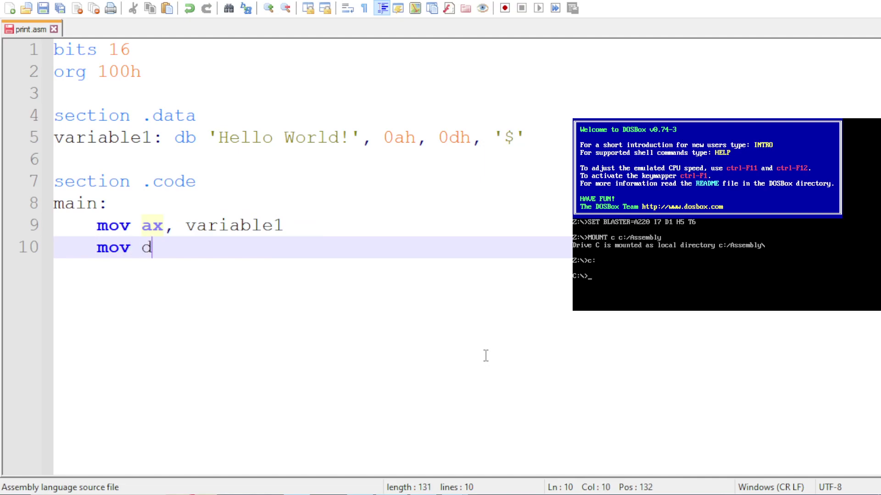
pyautogui.write('x, ax')
# Add the int 21h print call, then int 20h after a blank line
pyautogui.press('Return')
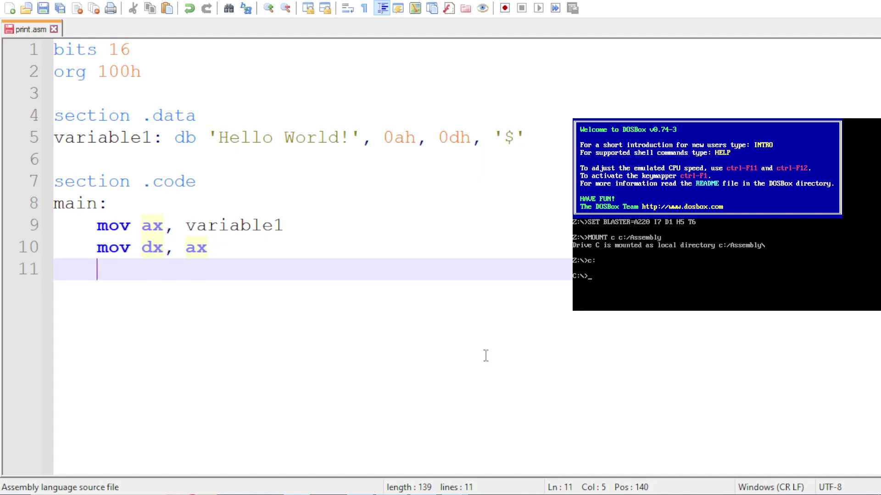
pyautogui.write('mov')
pyautogui.write(' ah')
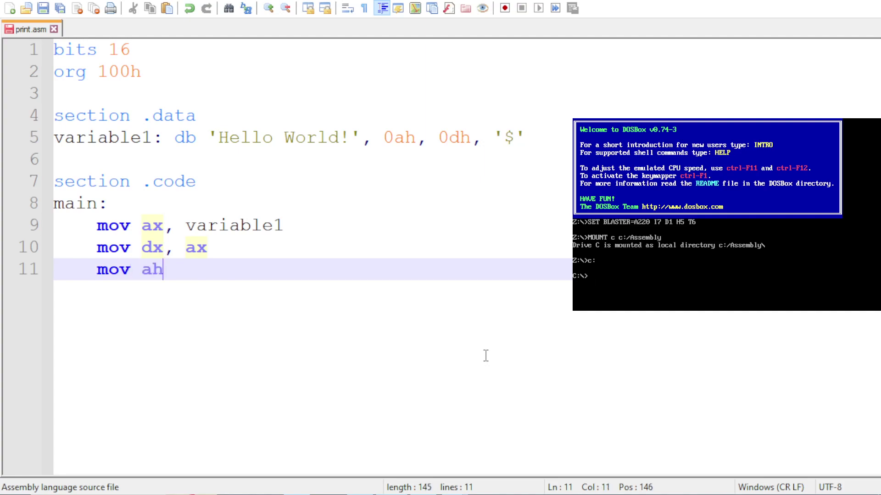
pyautogui.write(', 09')
pyautogui.press('Return')
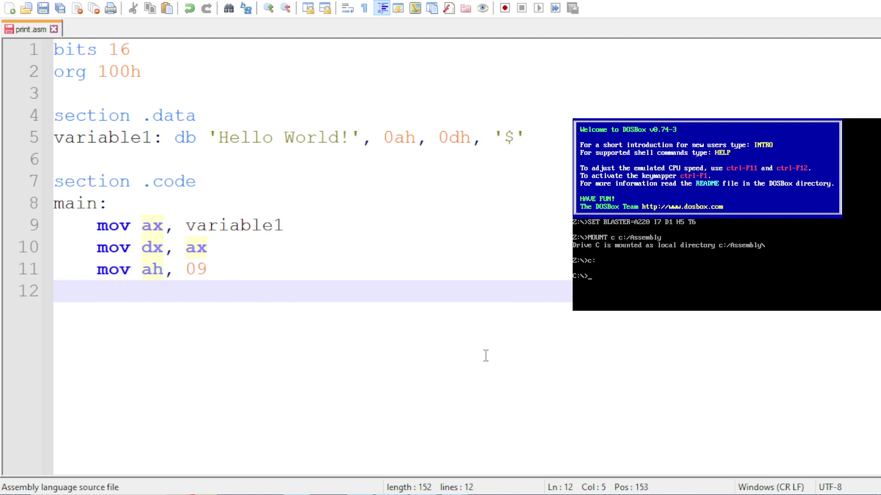
pyautogui.write('int 21')
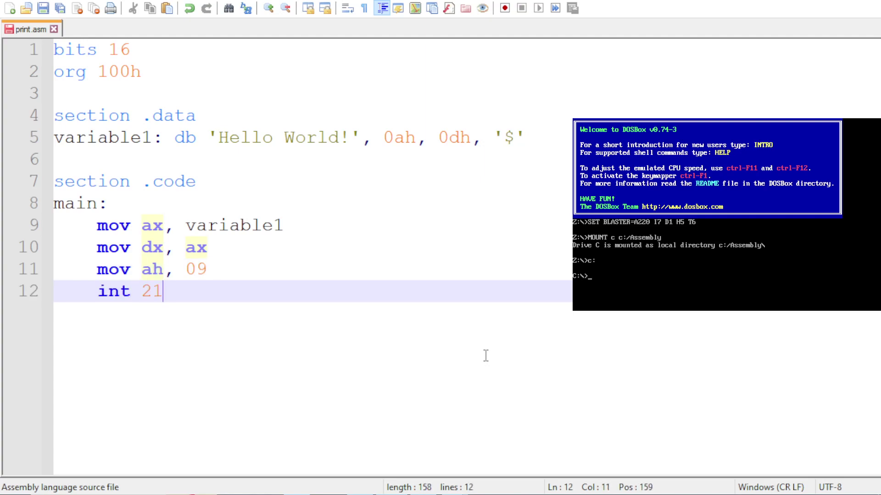
pyautogui.write('h')
pyautogui.press('Return')
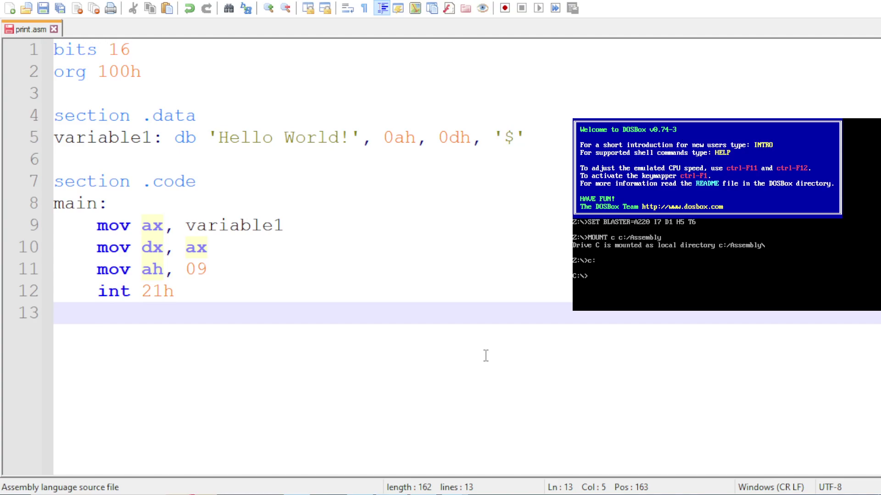
pyautogui.press('Return')
pyautogui.write('int ')
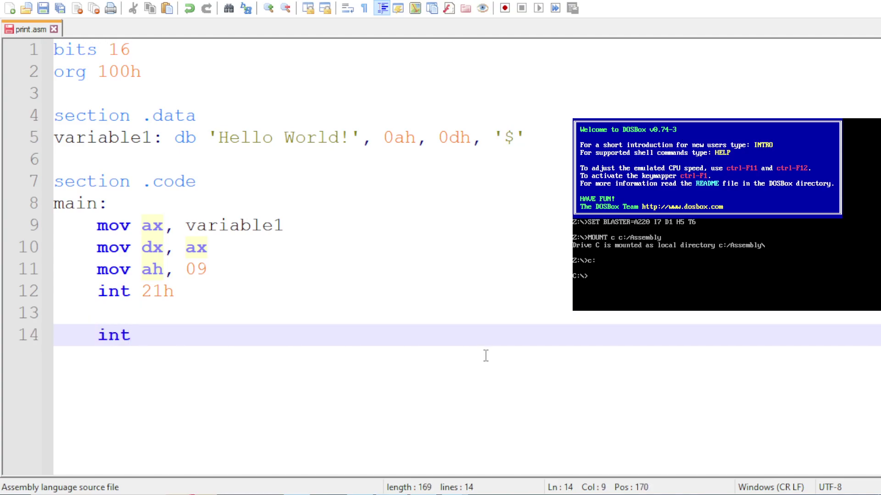
pyautogui.write('20h')
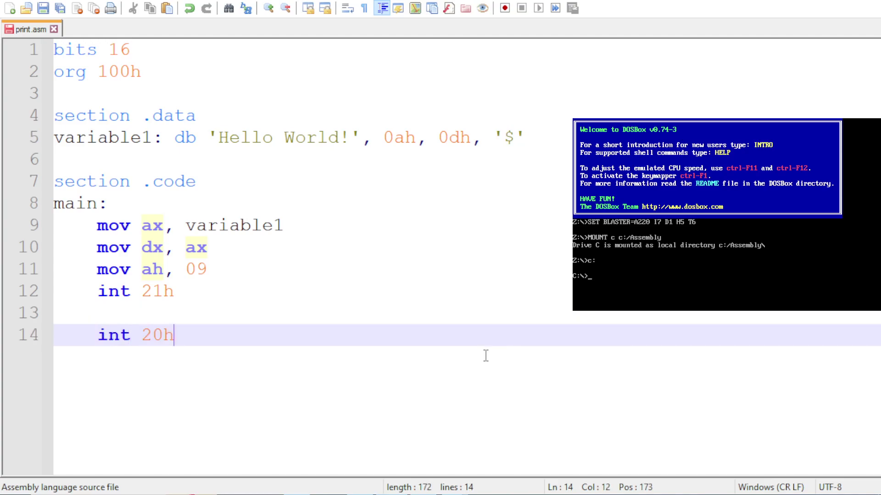
pyautogui.press('Tab')
# Add trailing tab spacing after int 20h on line 14
pyautogui.press('Tab')
pyautogui.press('Tab')
pyautogui.write('; Exi')
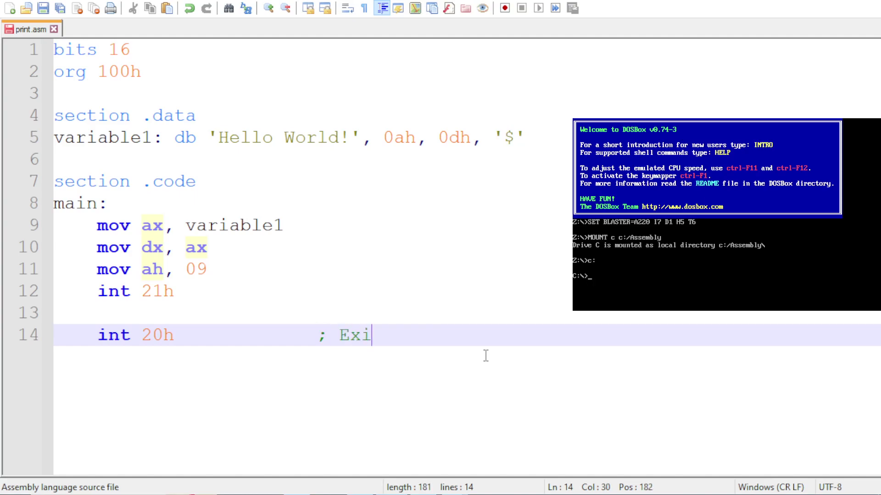
pyautogui.write('t')
# Comment int 20h as '; Exit', insert 'jmp main' below org 100h, and save print.asm
pyautogui.press('Up')
pyautogui.press('Up')
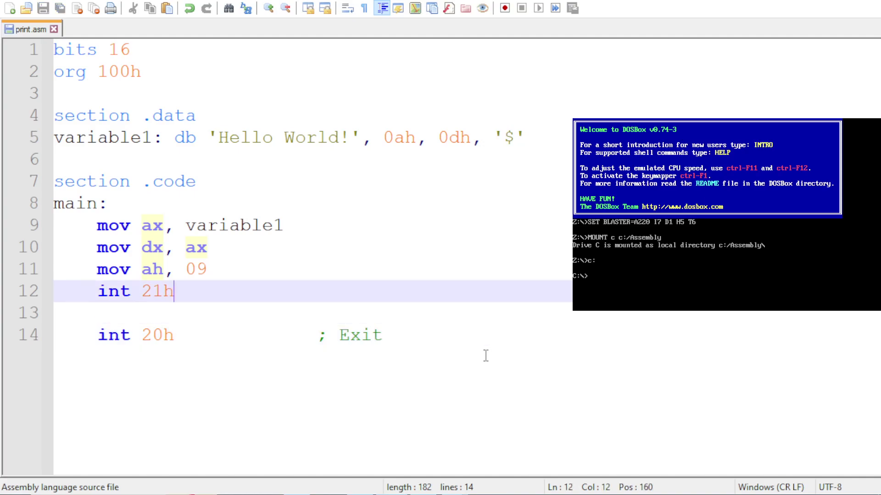
pyautogui.press('Up')
pyautogui.press('Up')
pyautogui.press('Up')
pyautogui.press('Up')
pyautogui.press('Up')
pyautogui.press('Up')
pyautogui.press('Up')
pyautogui.press('Up')
pyautogui.press('Up')
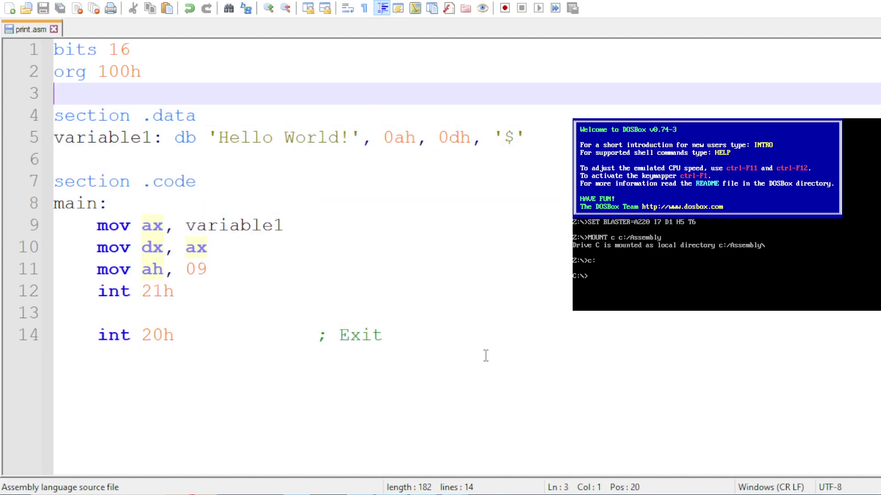
pyautogui.press('Return')
pyautogui.press('Return')
pyautogui.press('Up')
pyautogui.write('jmp ')
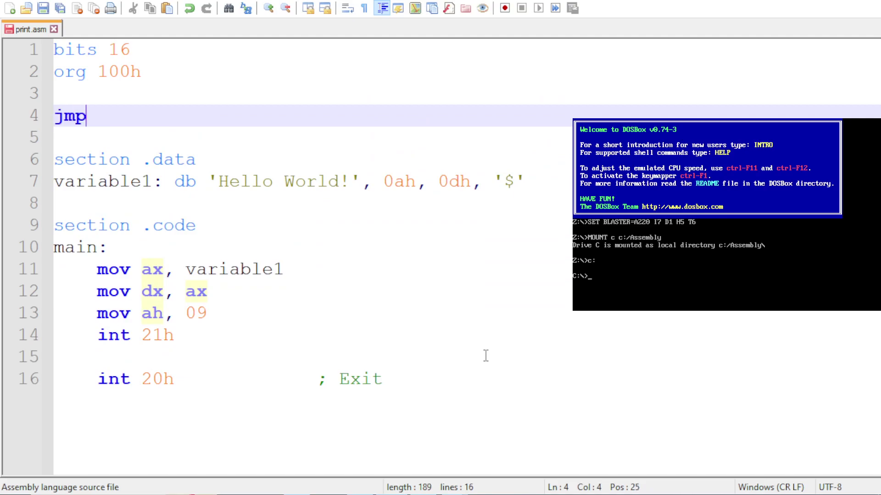
pyautogui.write('main')
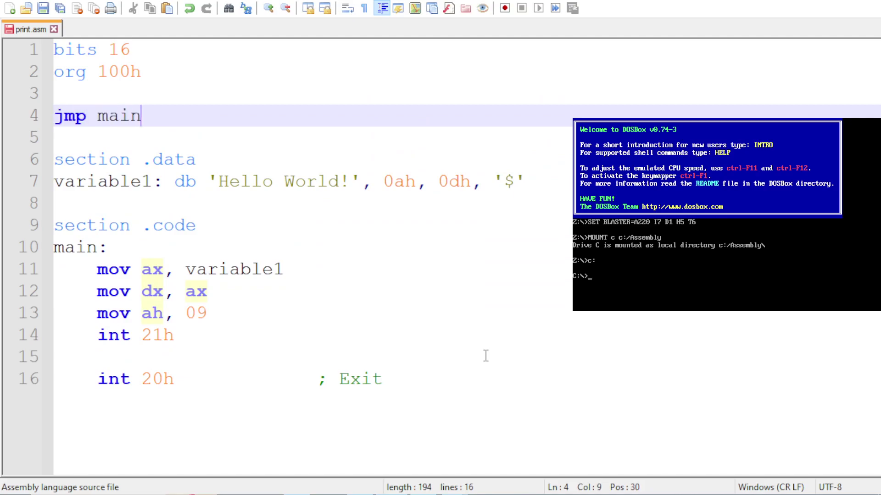
pyautogui.hotkey('ctrl', 's')
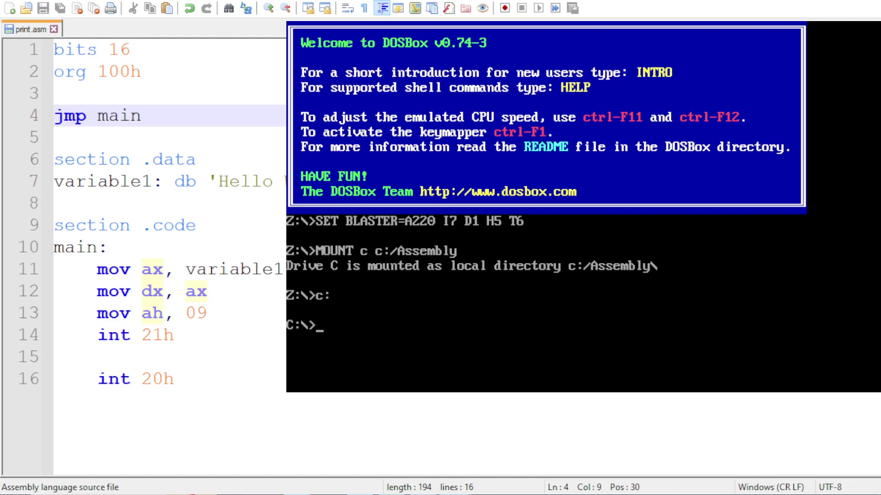
pyautogui.write('nasm print')
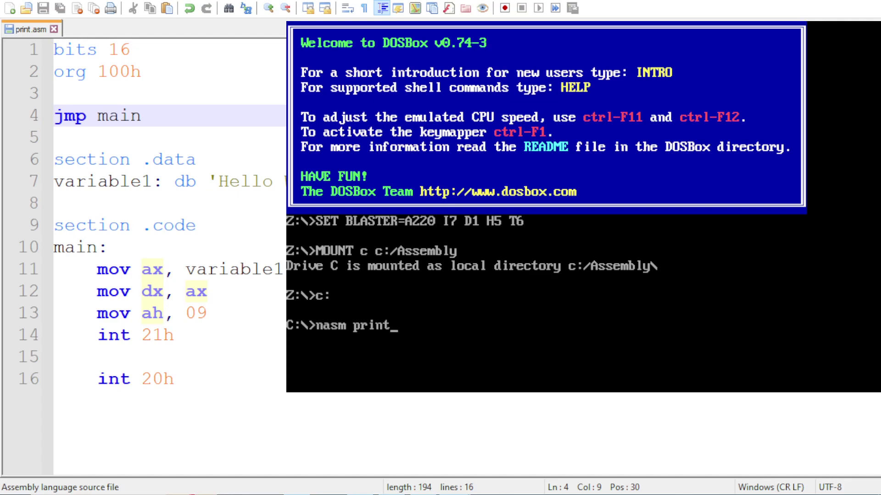
pyautogui.write('.asm')
pyautogui.write(' -o print')
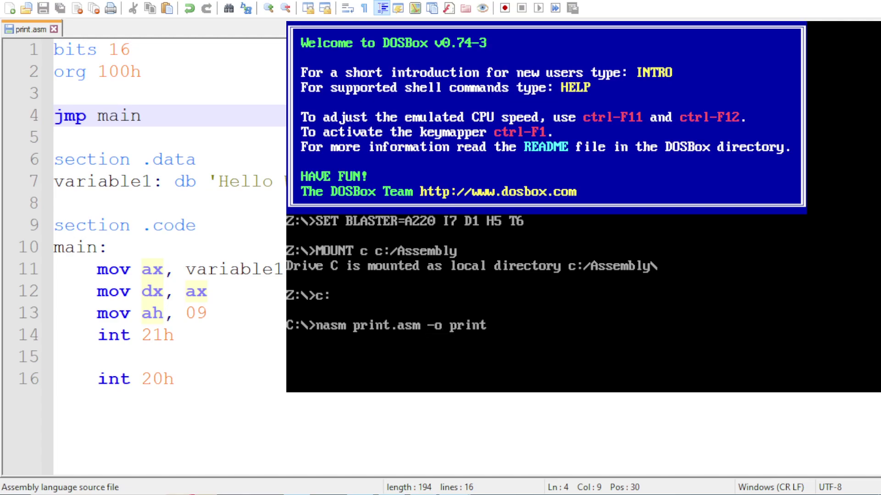
pyautogui.write('.com')
# Run 'nasm print.asm -o print.com', then run print.com to print Hello World!
pyautogui.press('Return')
pyautogui.write('prin')
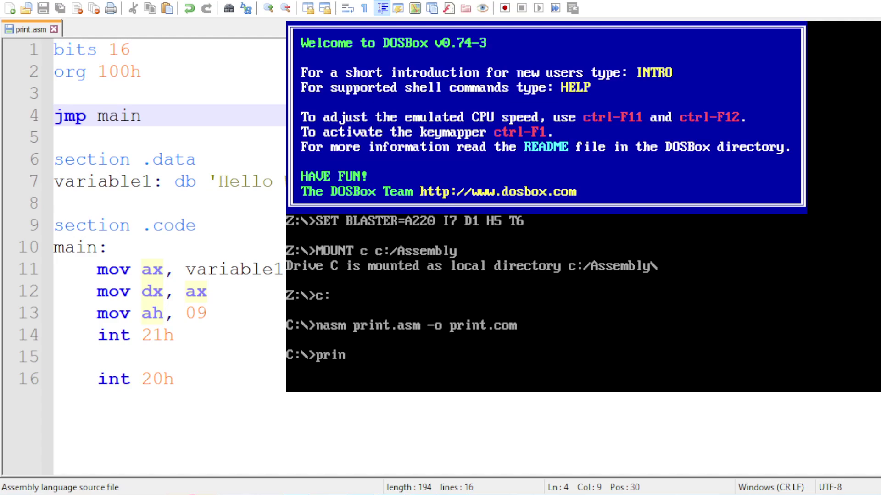
pyautogui.write('t.com')
pyautogui.press('Return')
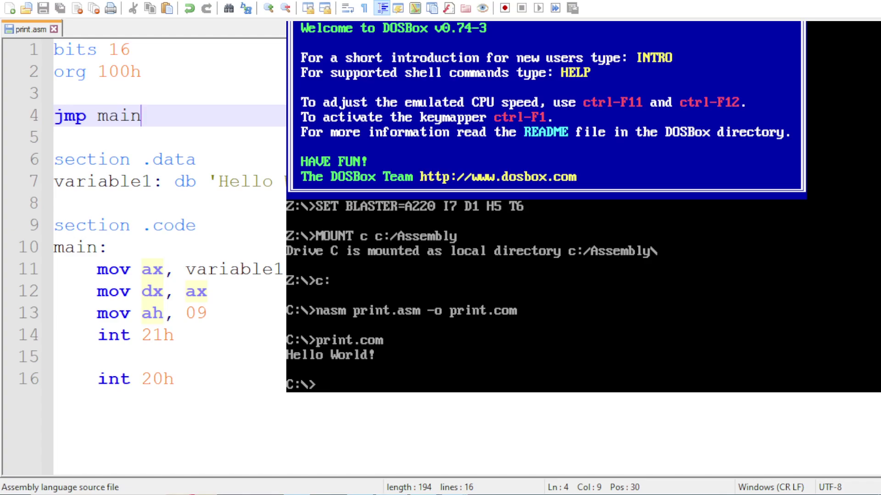
# Delete the int 20h line from print.asm and save the file
pyautogui.moveTo(275, 379); pyautogui.dragTo(97, 357)
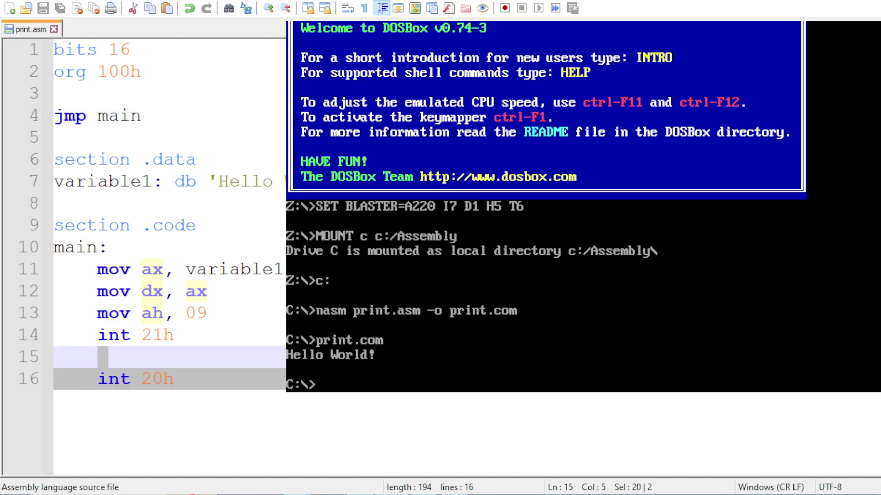
pyautogui.press('Delete')
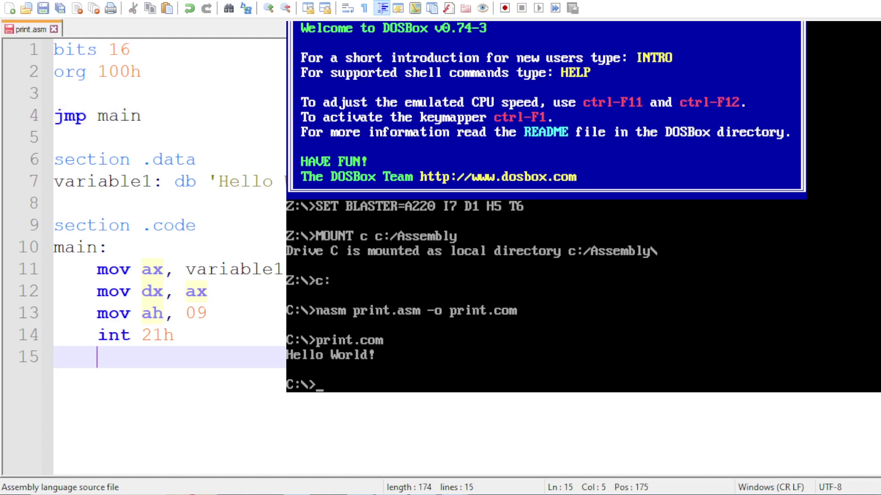
pyautogui.hotkey('ctrl', 's')
# Rerun nasm and print.com from command history, confirm Hello World!, then close DOSBox
pyautogui.press('Up')
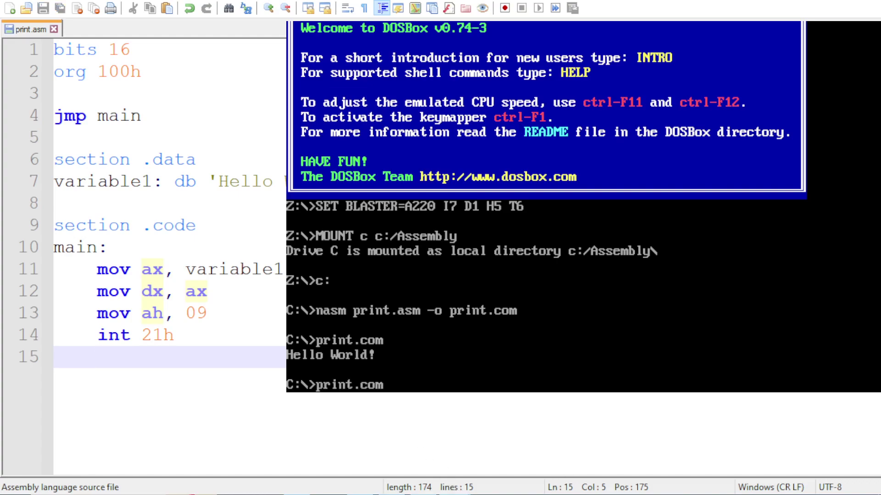
pyautogui.press('Up')
pyautogui.press('Return')
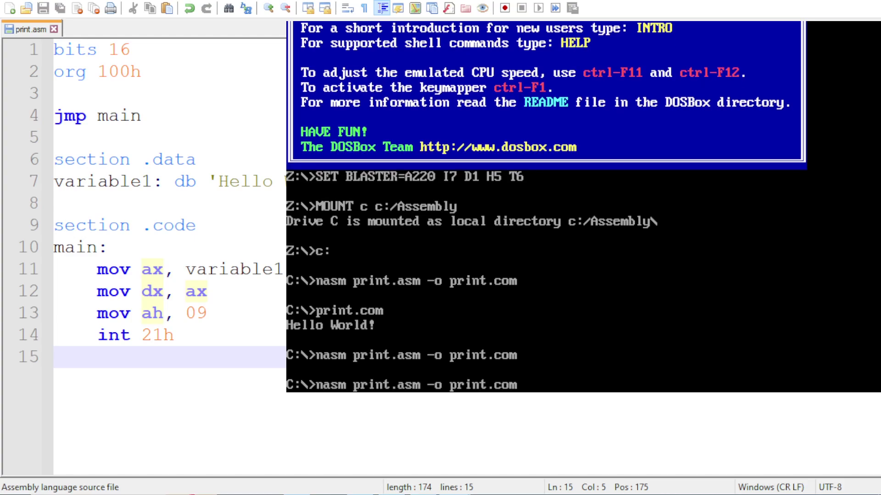
pyautogui.press('Up')
pyautogui.press('Up')
pyautogui.press('Return')
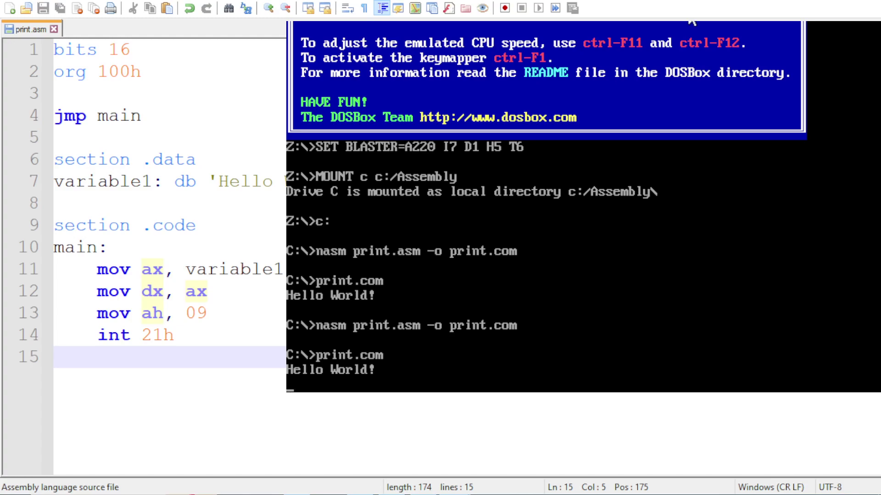
pyautogui.click(856, 23)
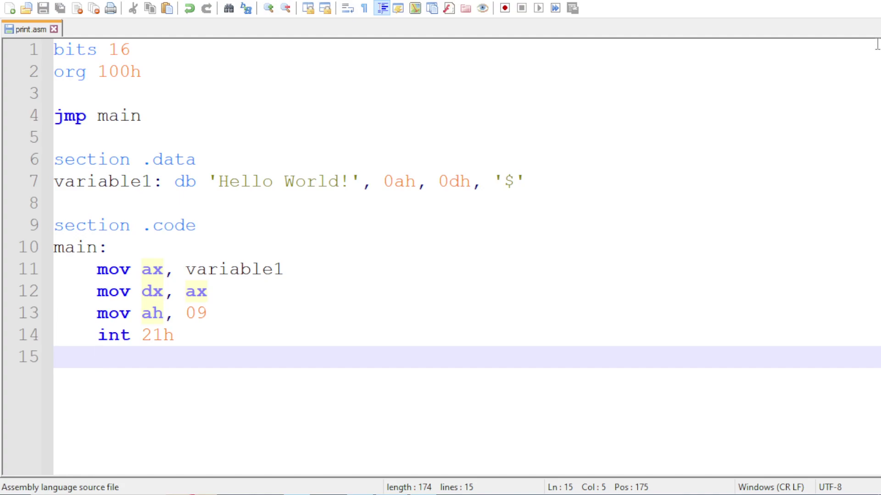